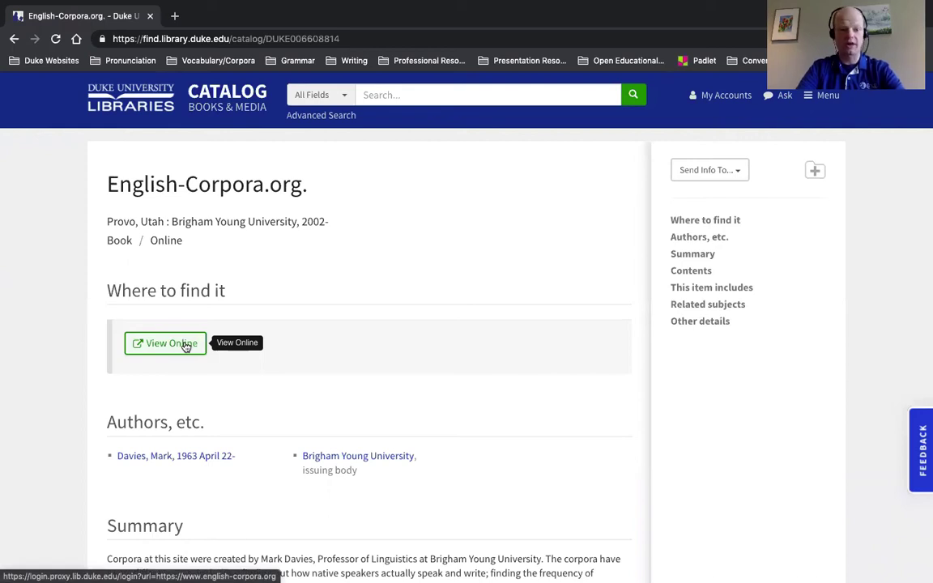
Open the corpus via View Online and submit the Duke NetID and password
left_click(185, 345)
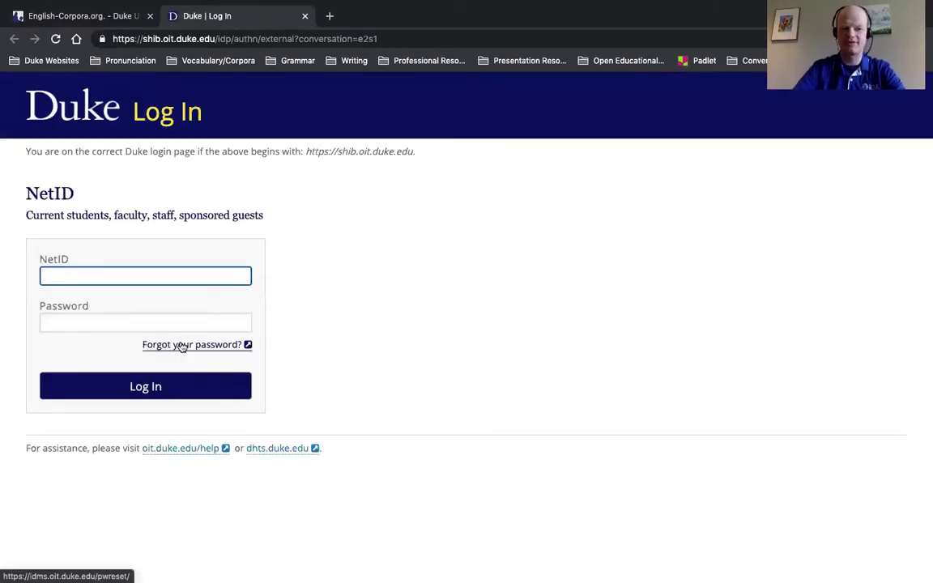
type("add46")
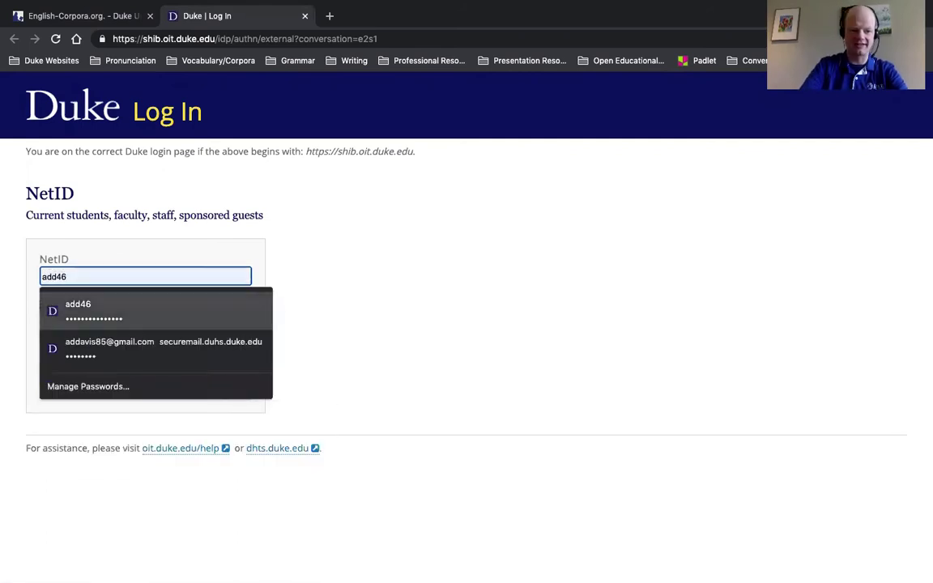
key("BackSpace")
key("BackSpace")
left_click(196, 322)
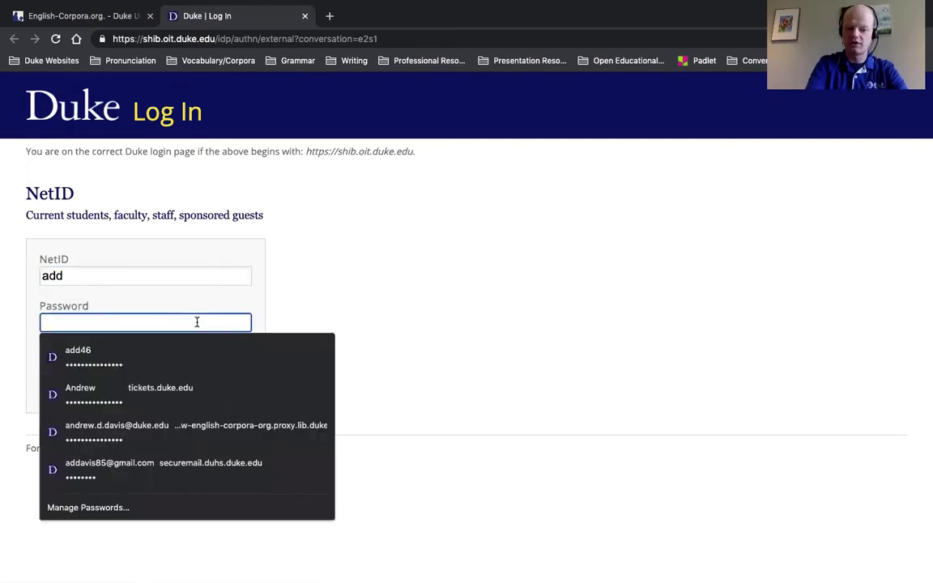
type("•••••••••••")
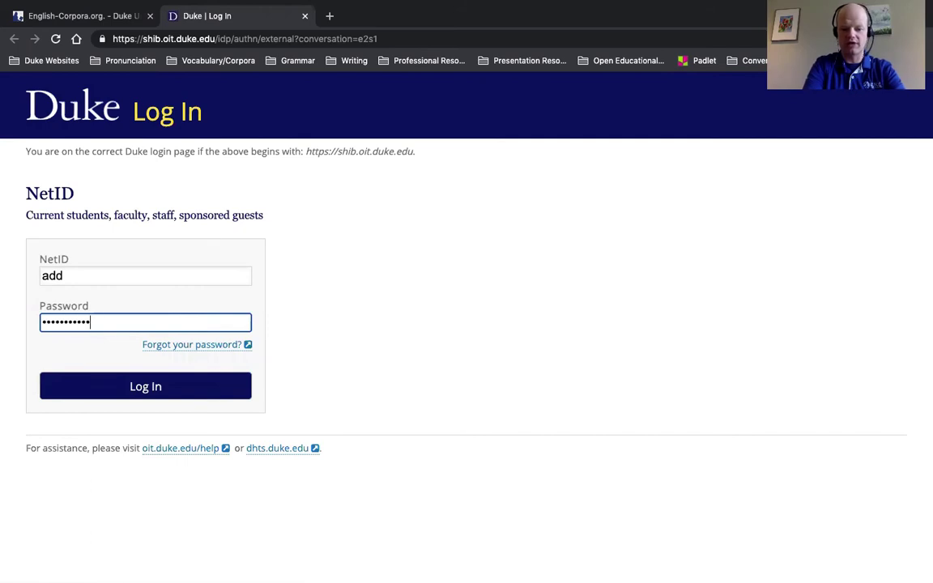
type("••••")
left_click(195, 392)
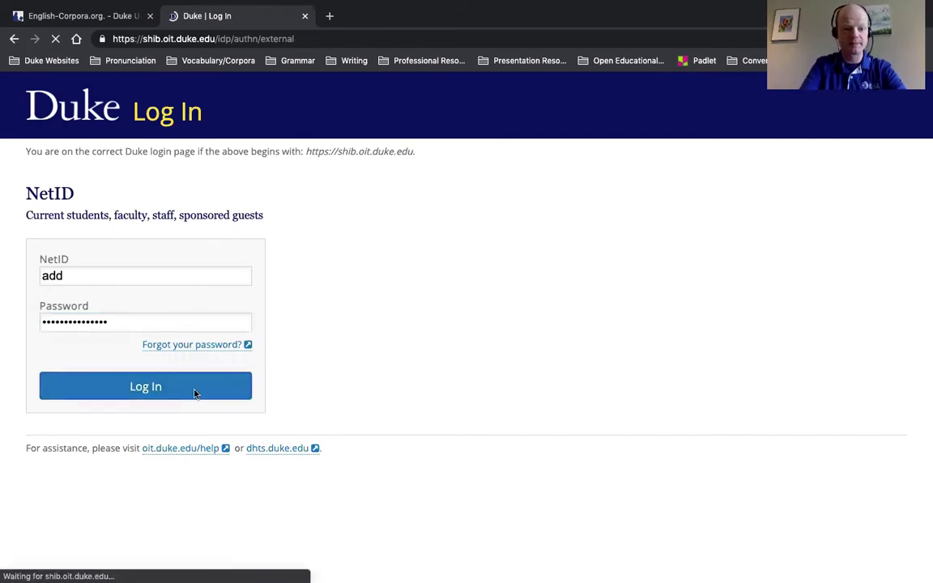
Retry the Duke login by filling NetID and password from the saved login
type("add")
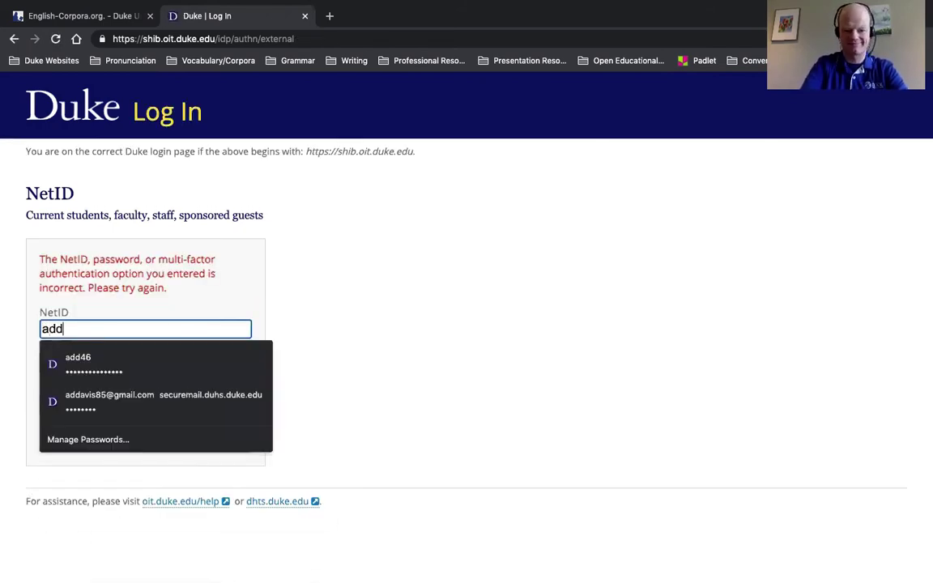
key("Escape")
left_click(149, 372)
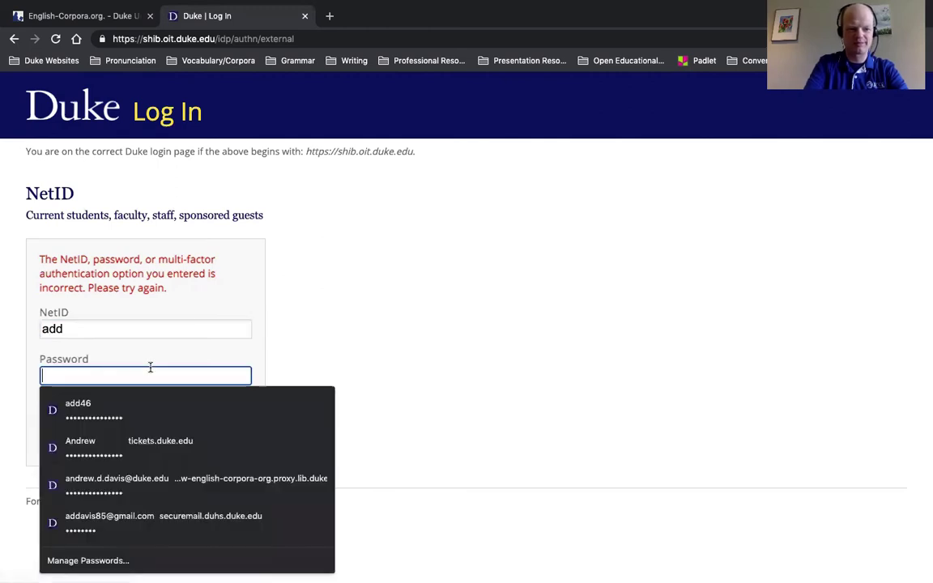
left_click(168, 329)
left_click(115, 375)
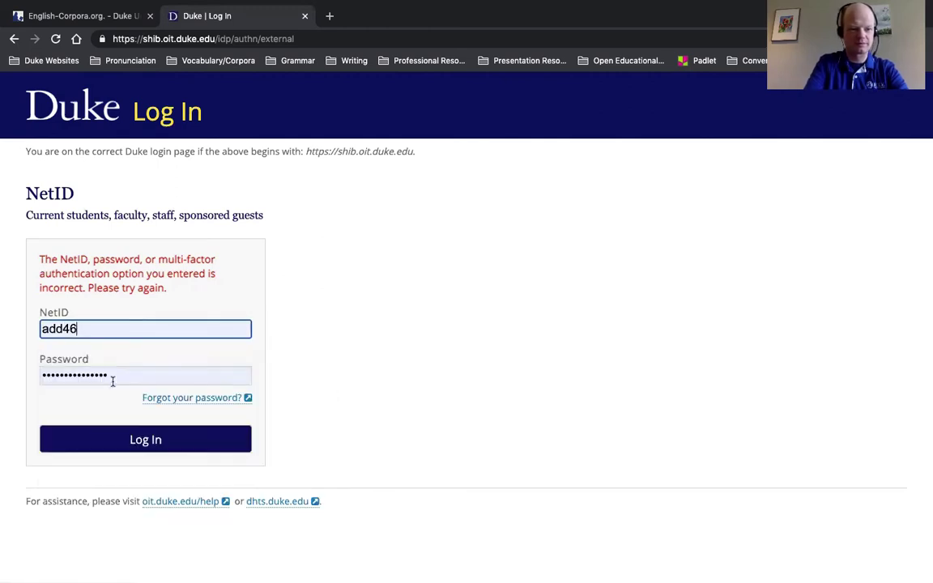
left_click(131, 442)
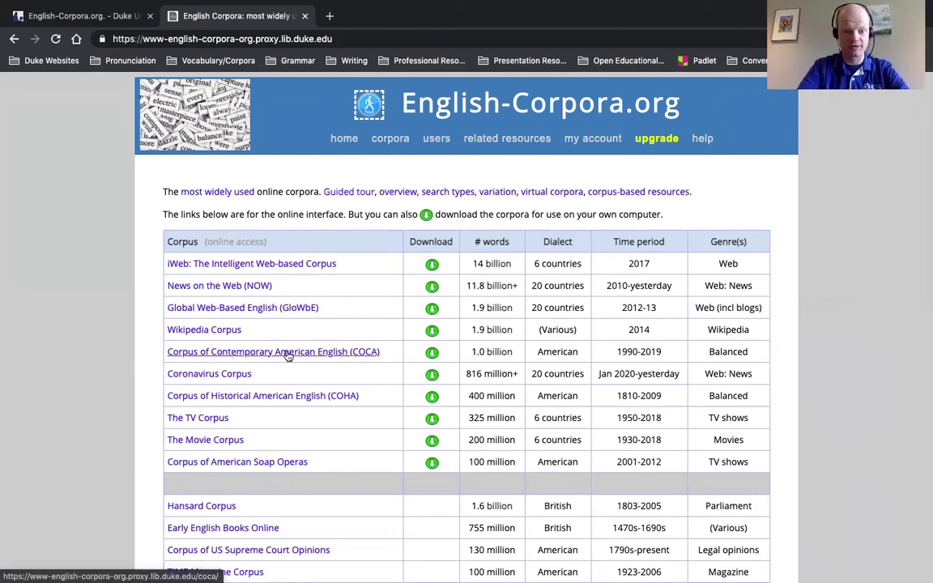
Open the Corpus of Contemporary American English from the corpus list
left_click(320, 353)
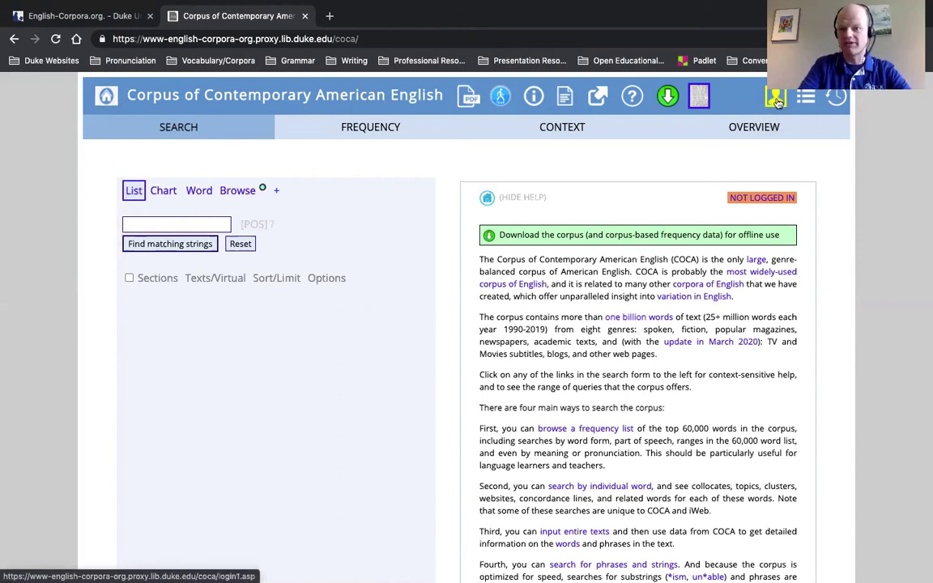
Bring up the COCA login form from the search page
left_click(777, 100)
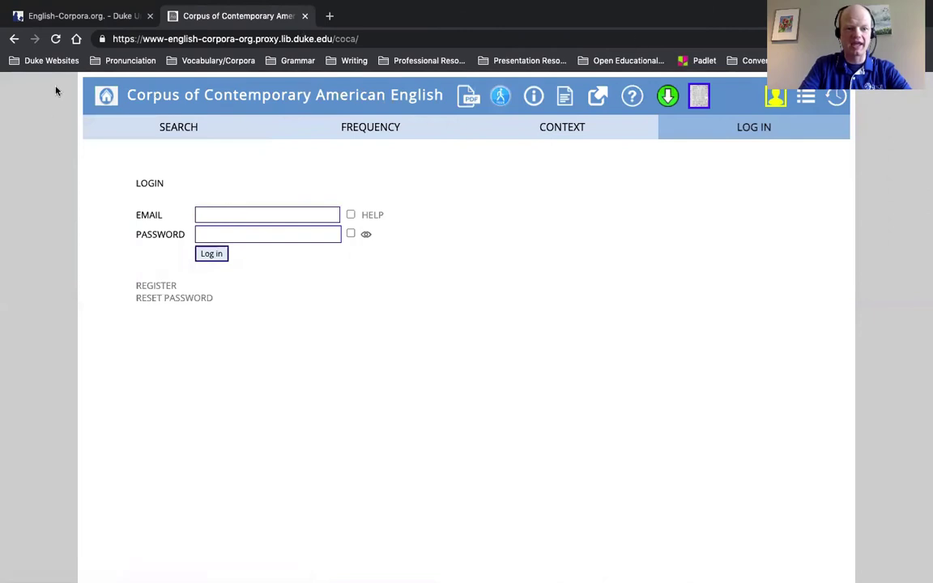
Open the new-account registration form and place the cursor in its e-mail field
left_click(162, 285)
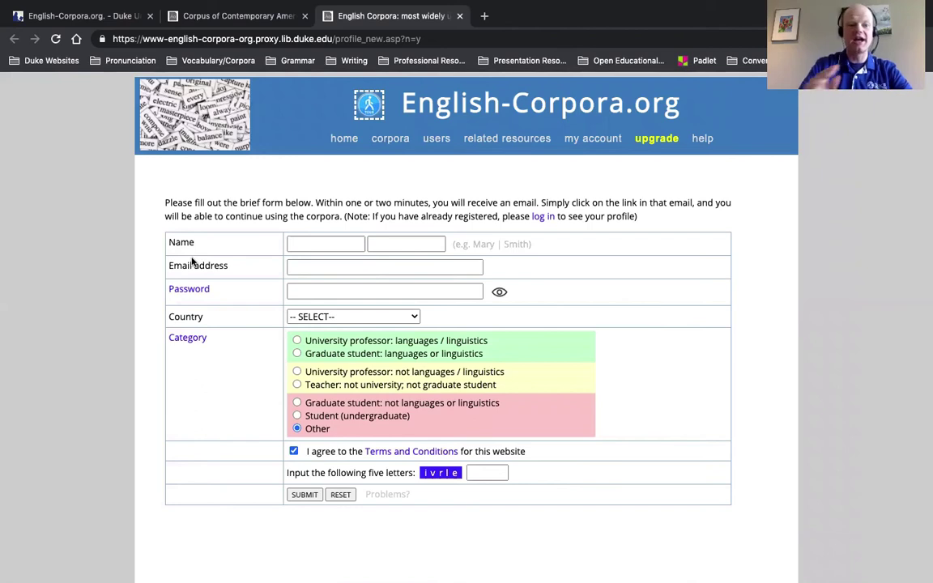
left_click(304, 267)
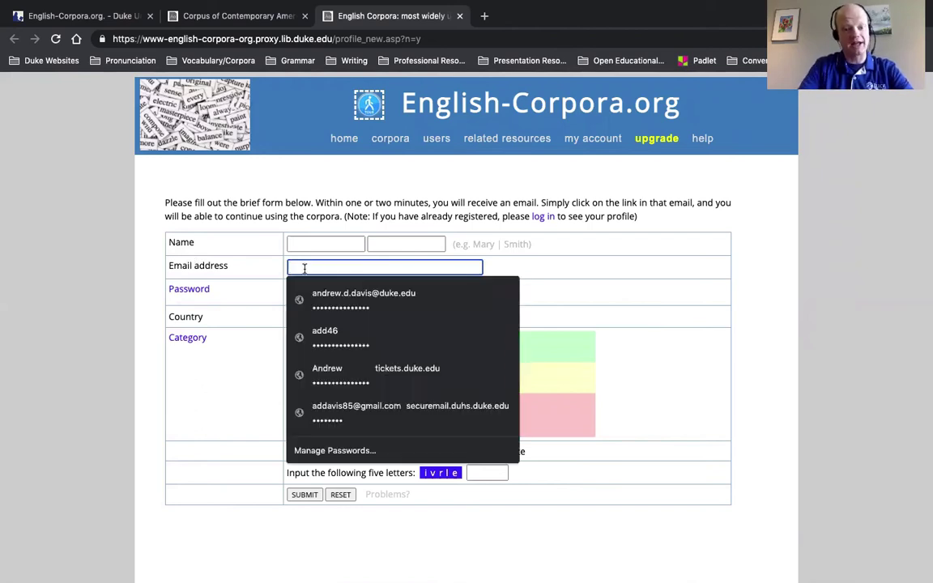
Choose 'Graduate student: not languages or linguistics' as the registration category
left_click(223, 259)
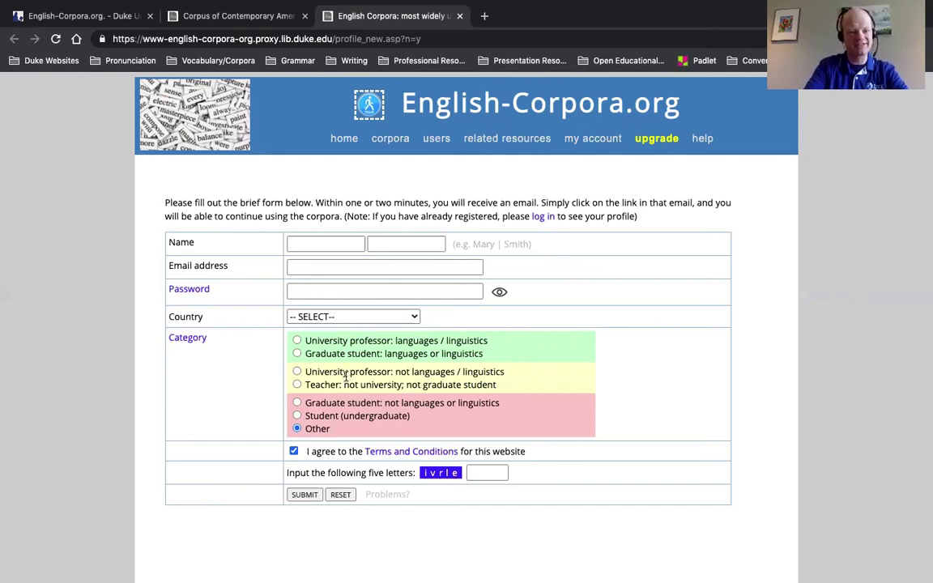
left_click(294, 402)
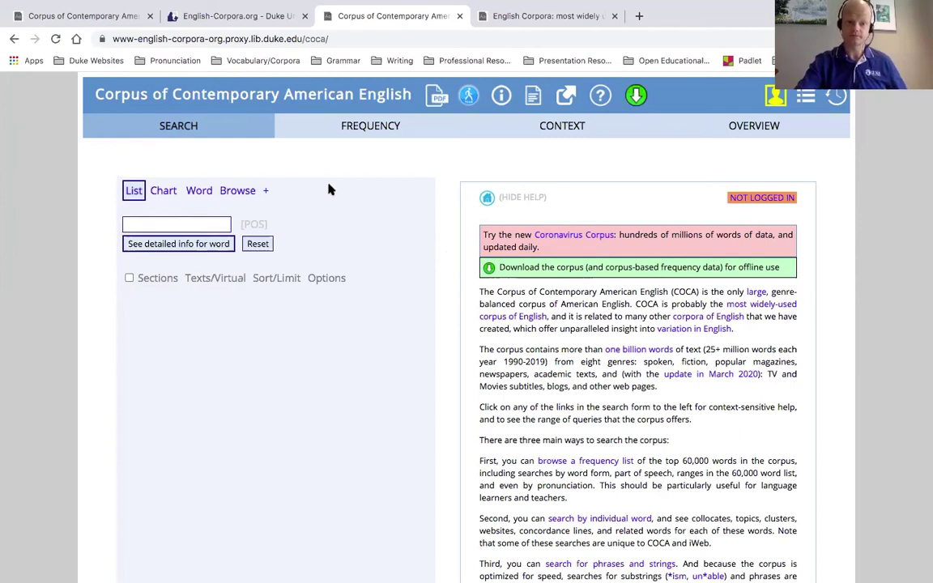
Expand the + after Browse to reveal Collocates, Compare and KWIC, then focus the word box
left_click(268, 192)
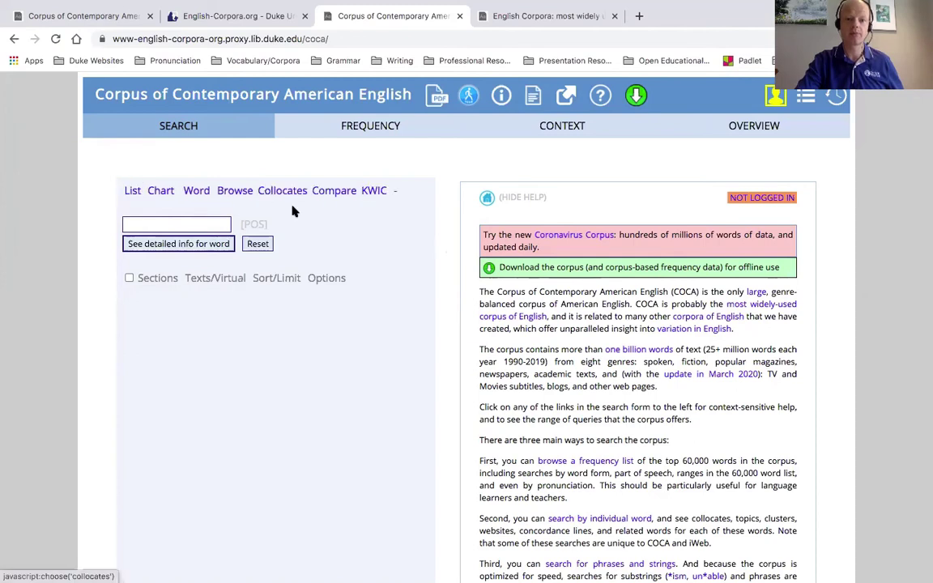
left_click(394, 194)
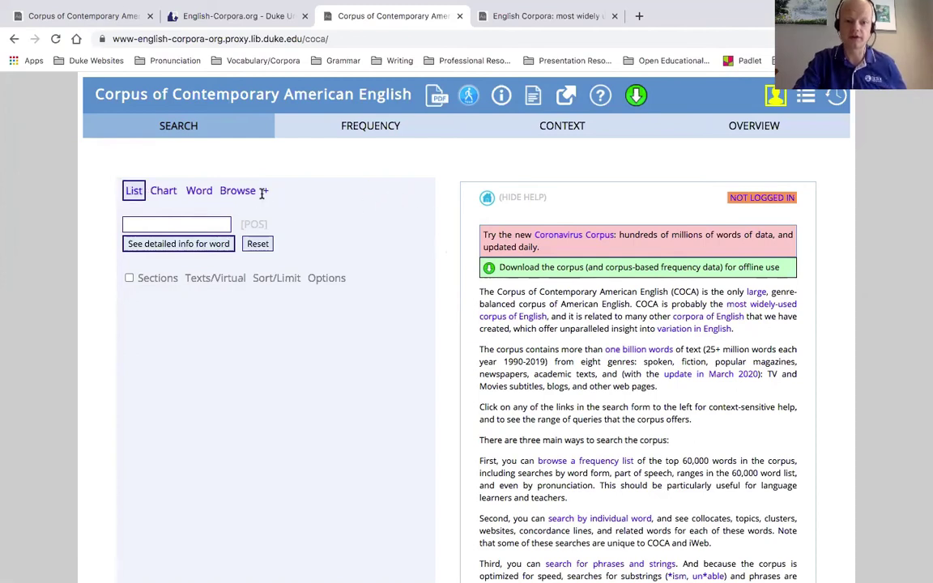
scroll(265, 198, "up", 5)
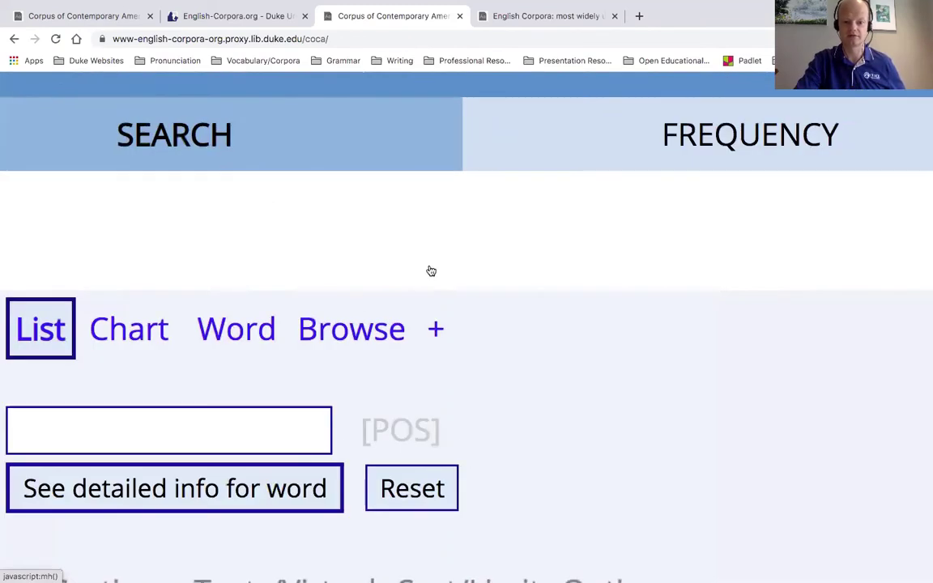
scroll(437, 336, "down", 5)
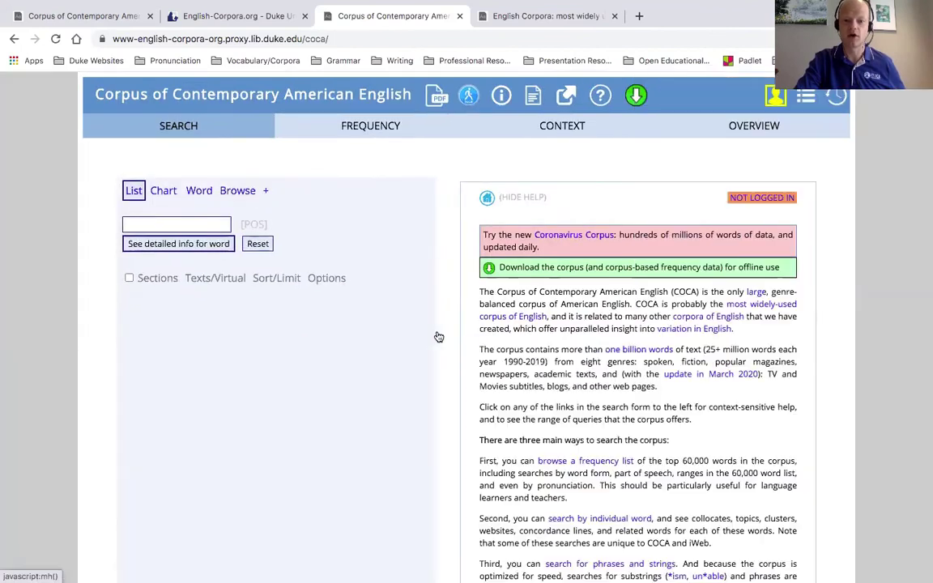
left_click(266, 192)
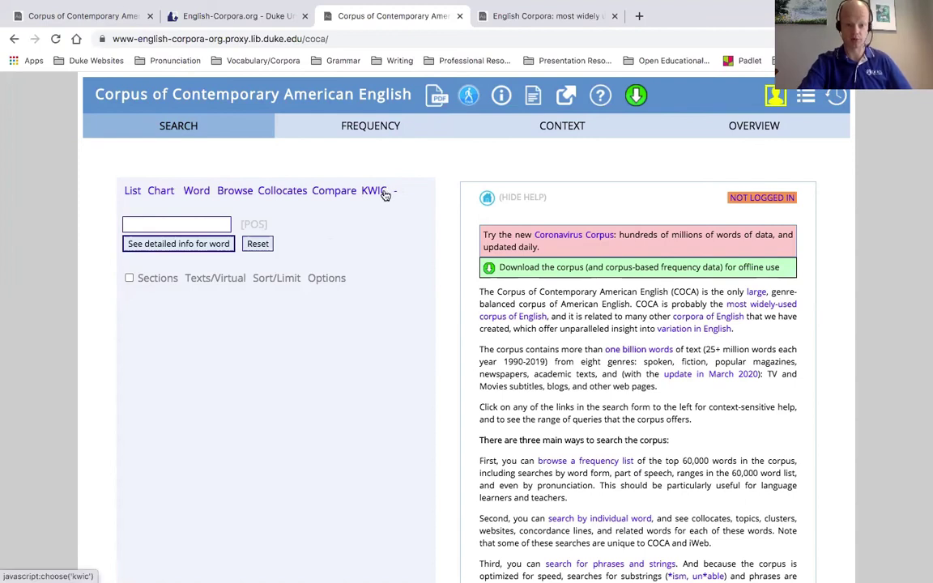
left_click(182, 224)
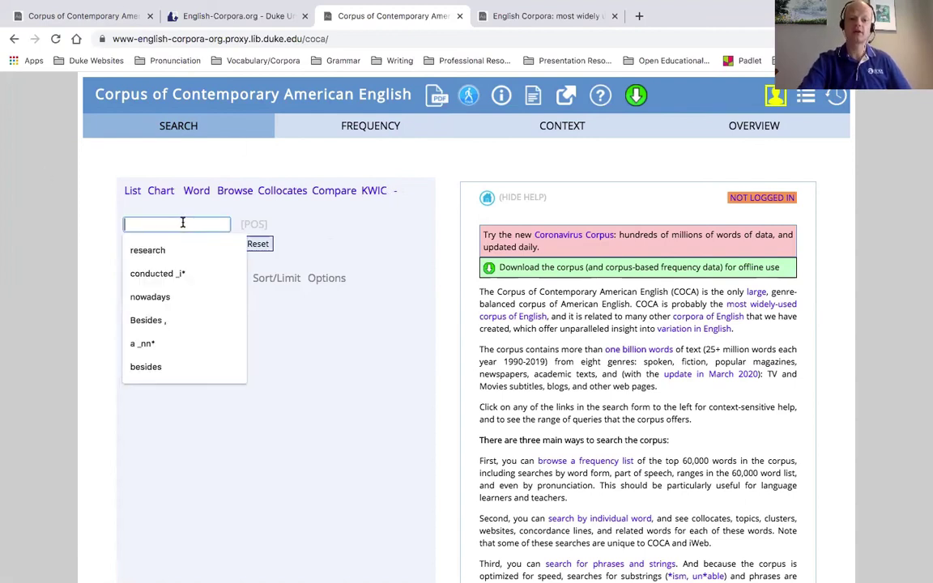
left_click(105, 220)
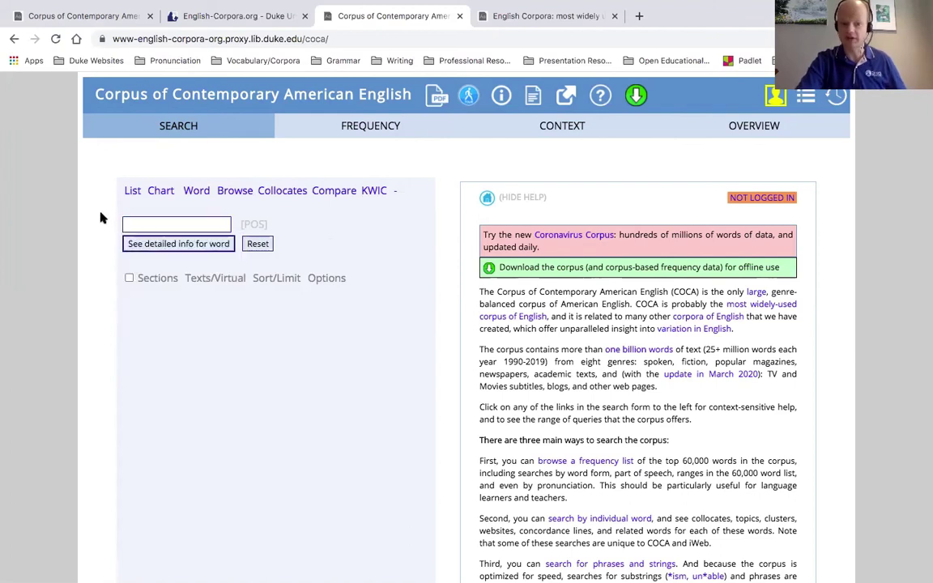
left_click(138, 222)
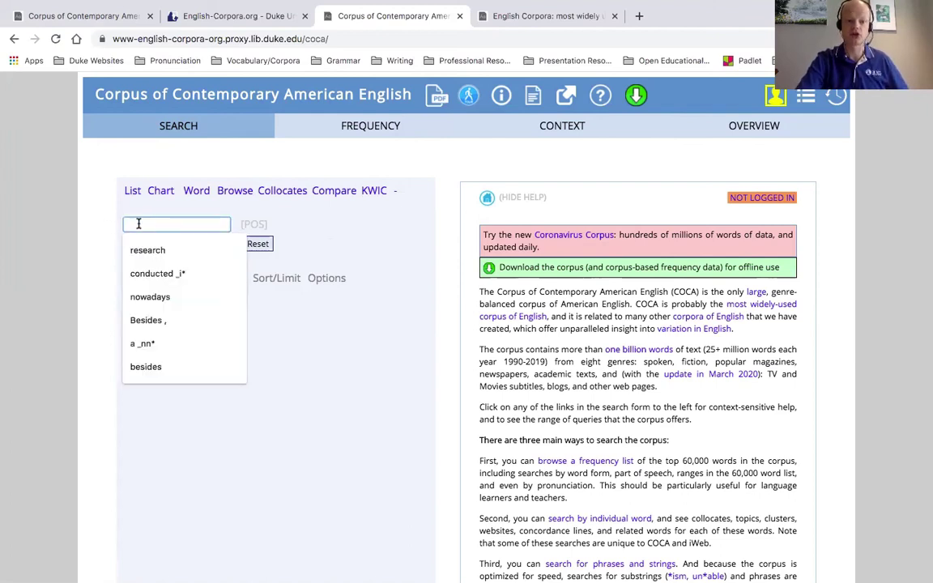
left_click(121, 221)
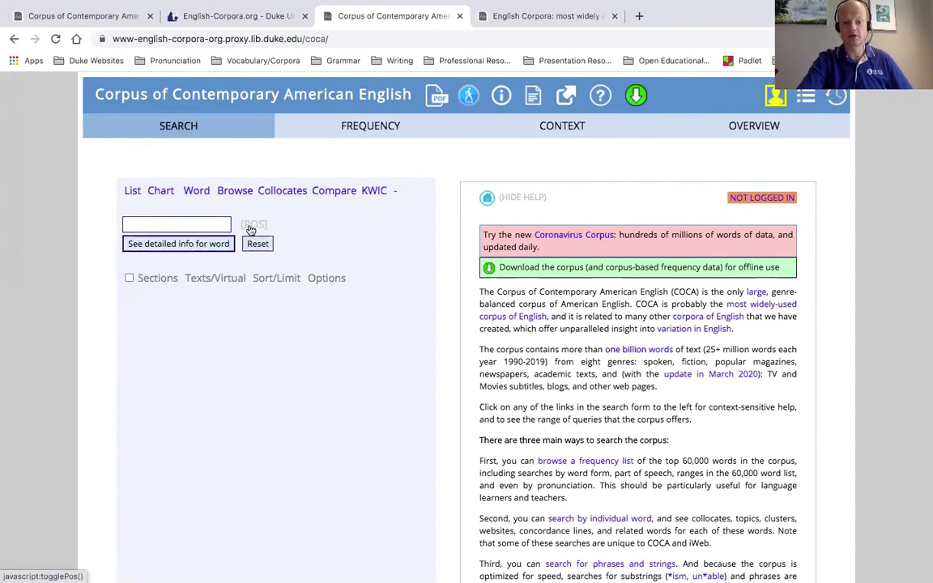
scroll(251, 229, "up", 5)
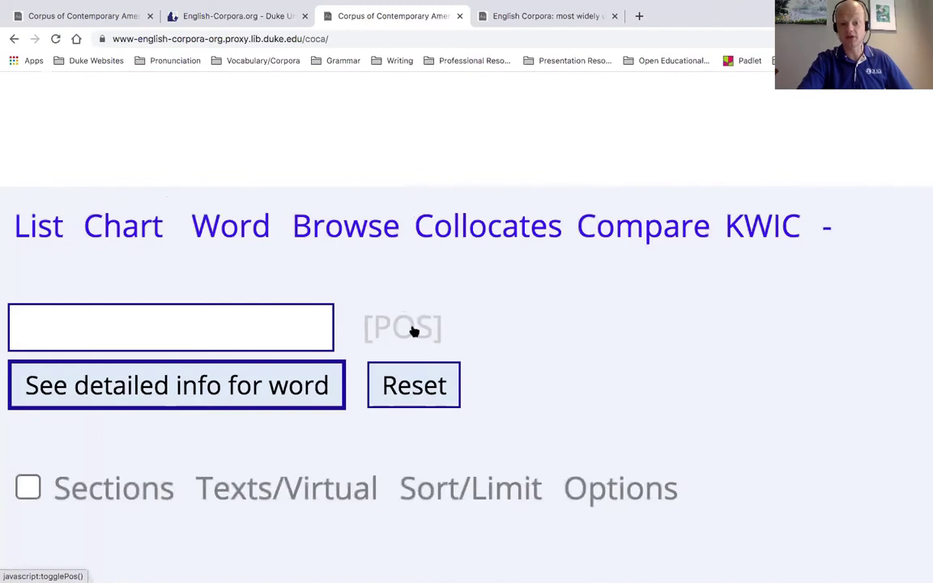
scroll(412, 331, "down", 5)
left_click(255, 226)
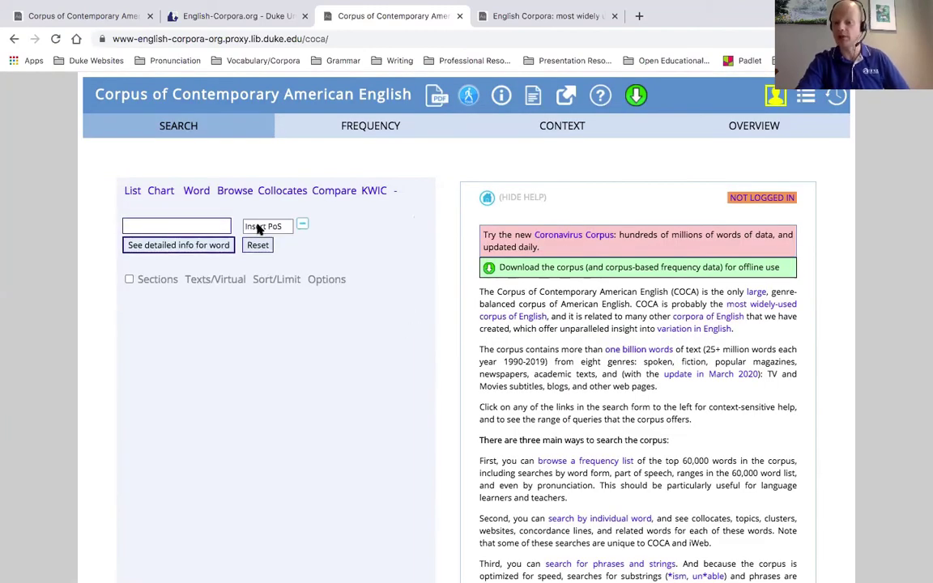
left_click(257, 228)
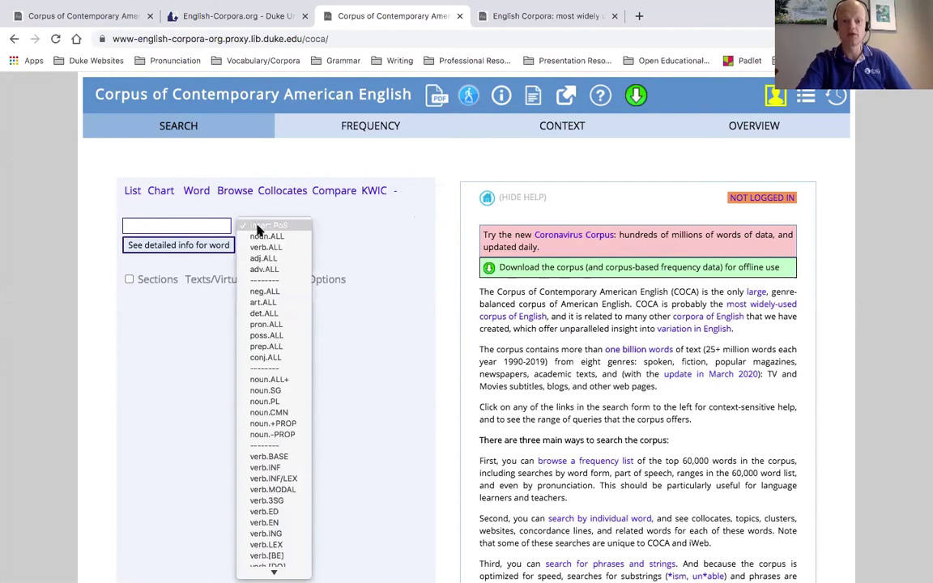
left_click(259, 235)
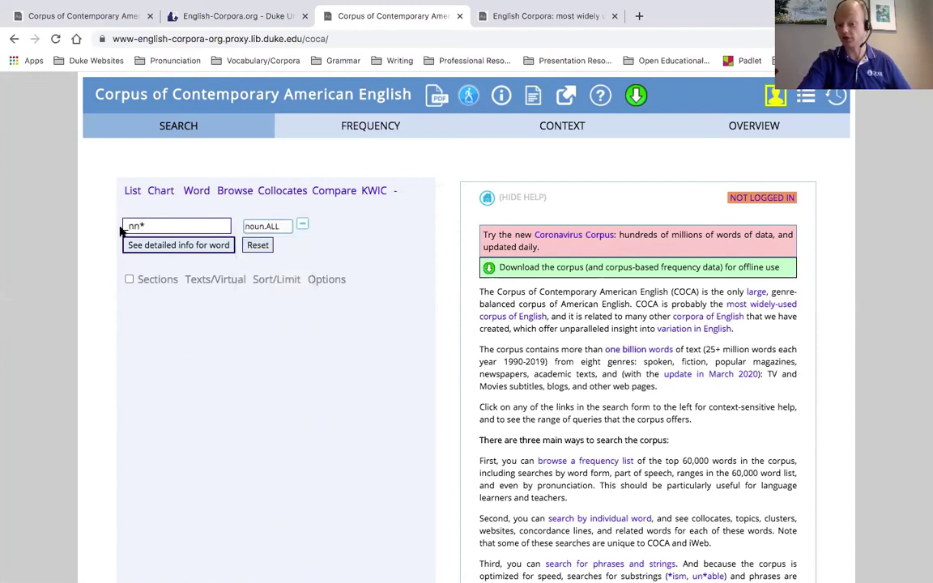
double_click(150, 225)
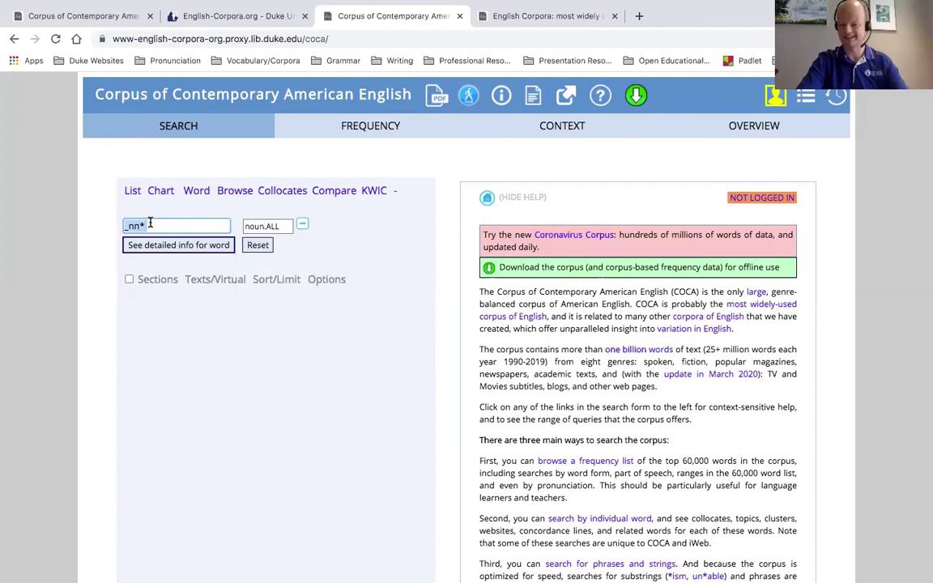
key("BackSpace")
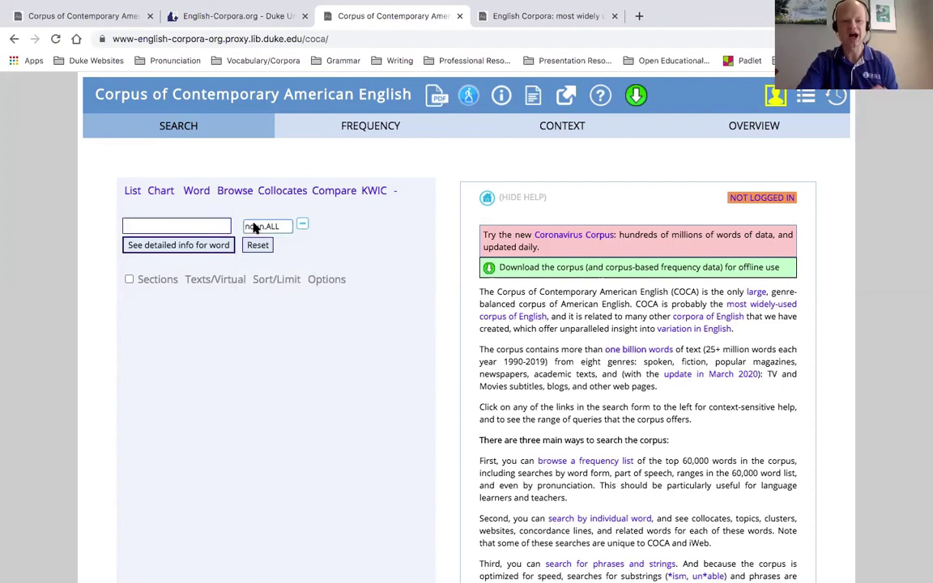
left_click(254, 226)
left_click(264, 226)
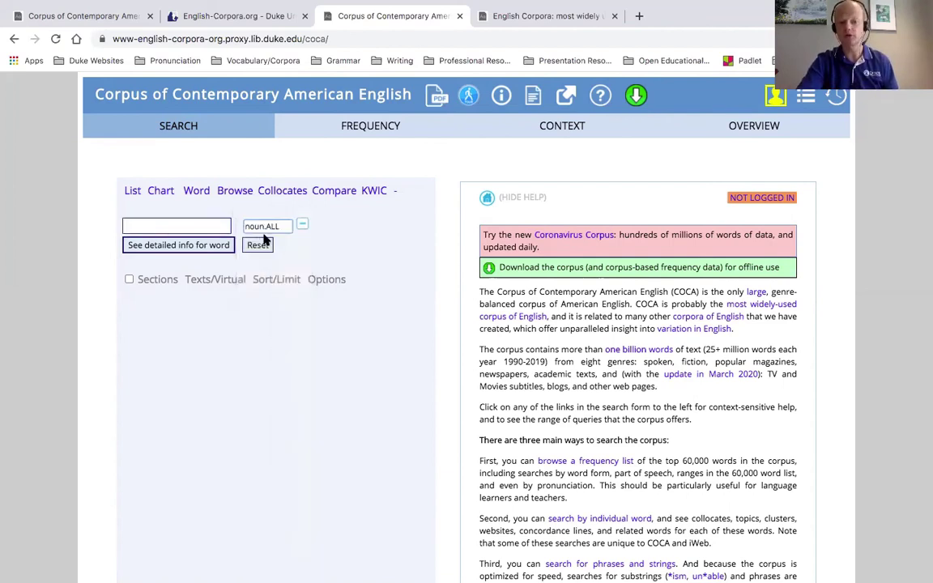
left_click(180, 227)
left_click(86, 245)
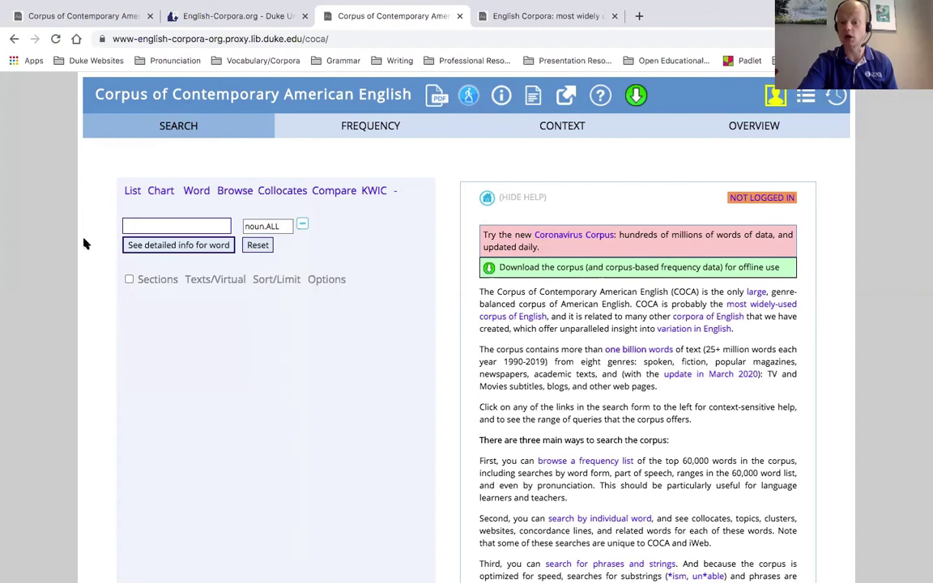
left_click(302, 230)
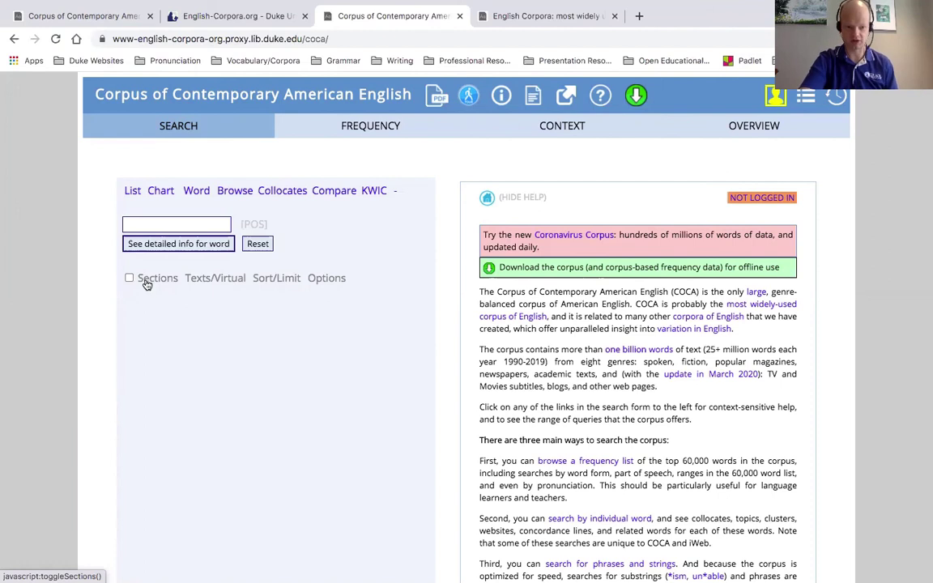
left_click(148, 283)
Tick Sections and pick ACADEMIC as the genre in list 1
left_click(129, 278)
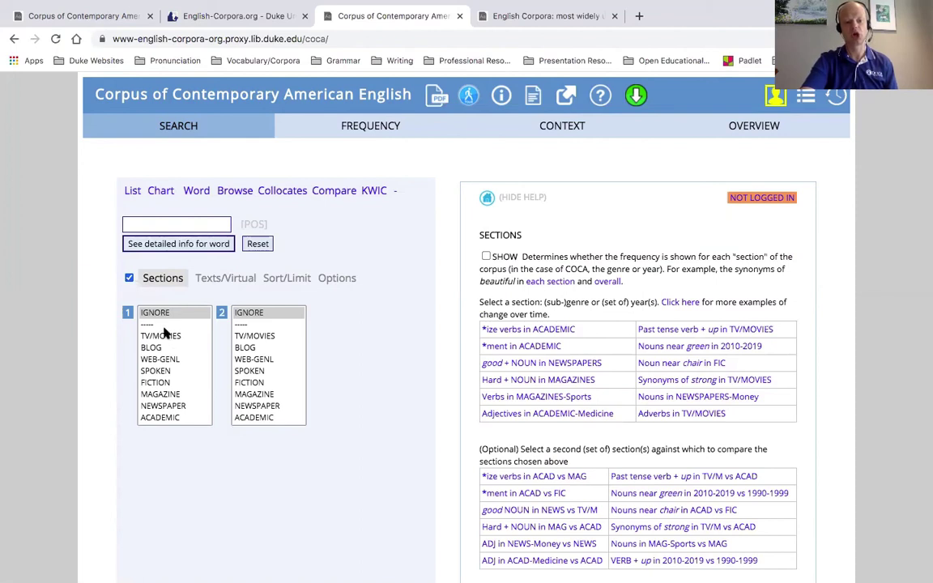
scroll(165, 332, "down", 1)
scroll(164, 332, "up", 1)
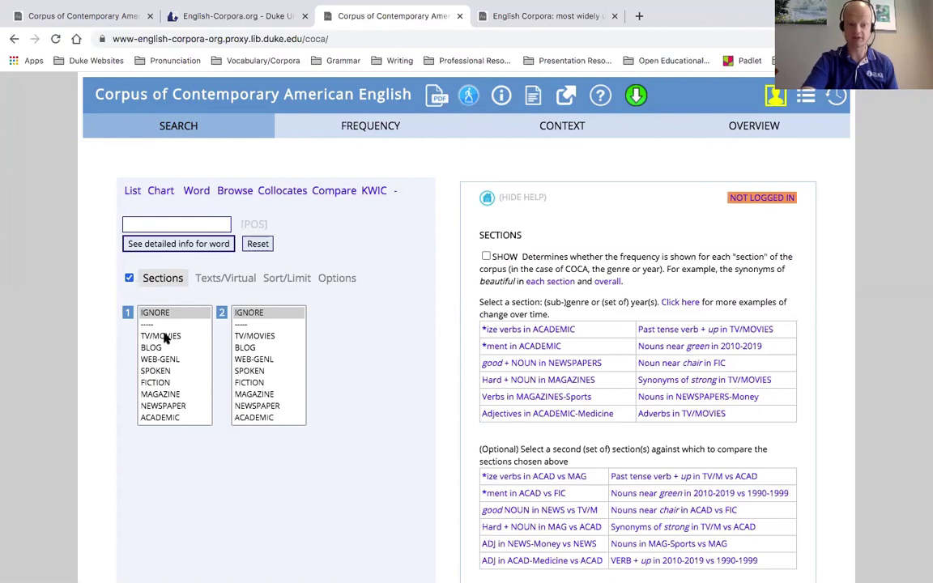
scroll(172, 353, "down", 1)
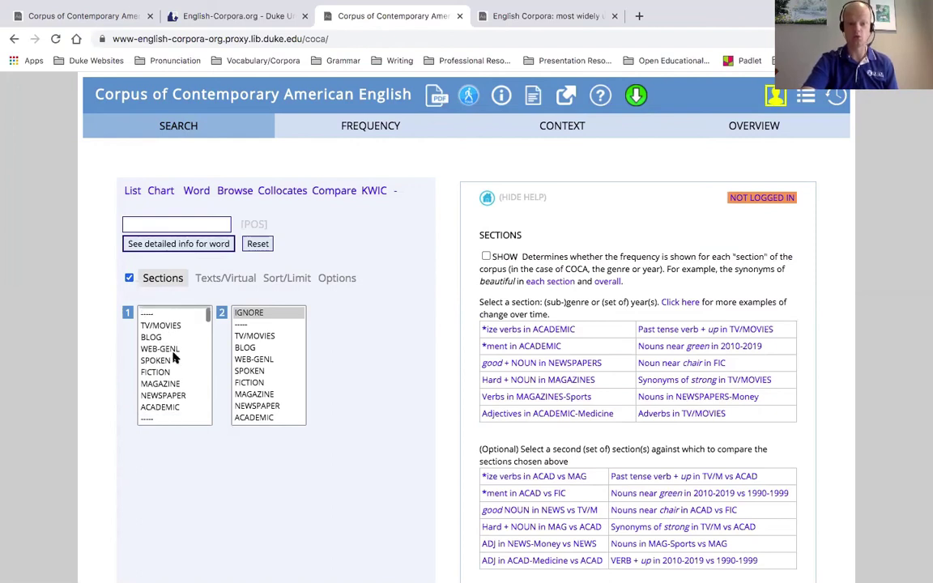
scroll(171, 363, "up", 1)
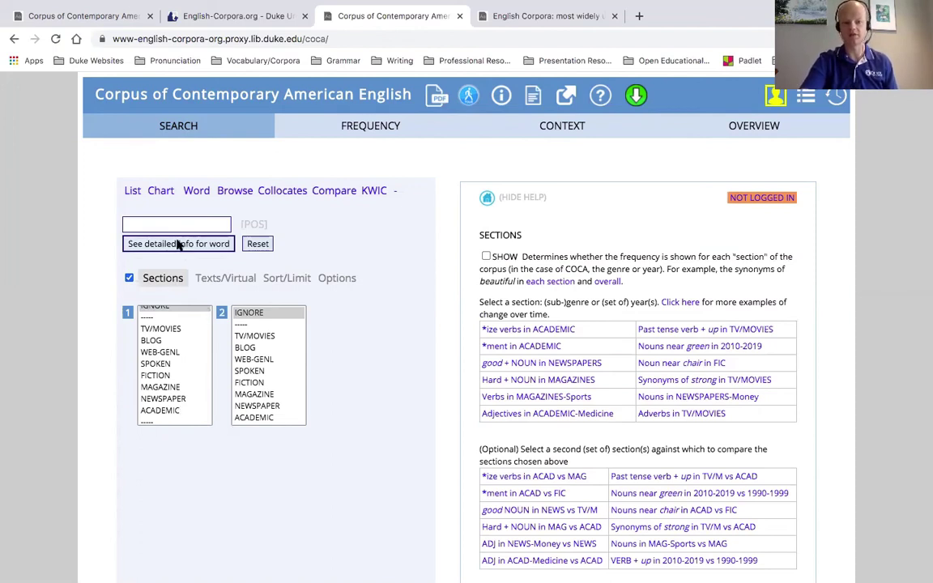
left_click(181, 413)
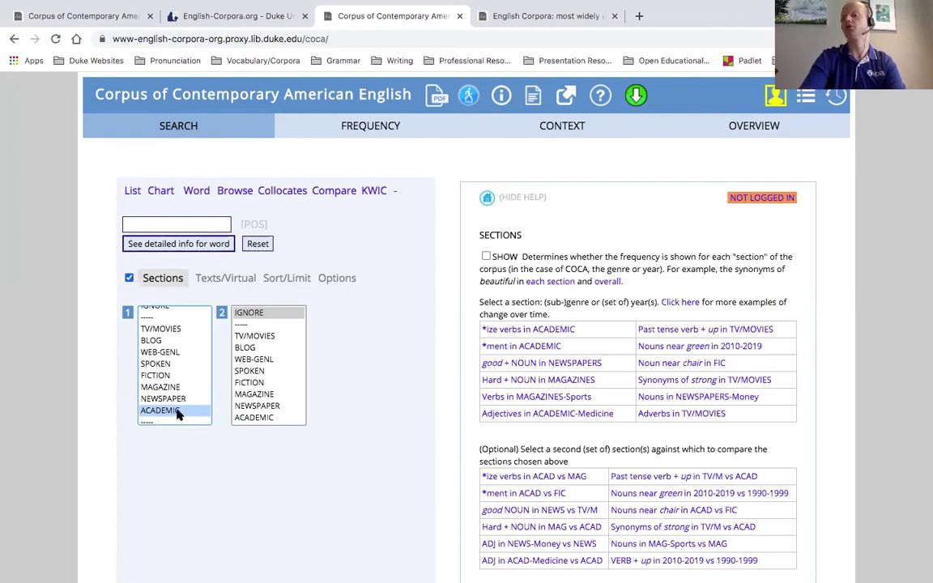
Try multi-selecting genres like MAGAZINE, NEWSPAPER, TV/MOVIES in list 1, ending with FICTION alone
left_click(172, 387, "ctrl")
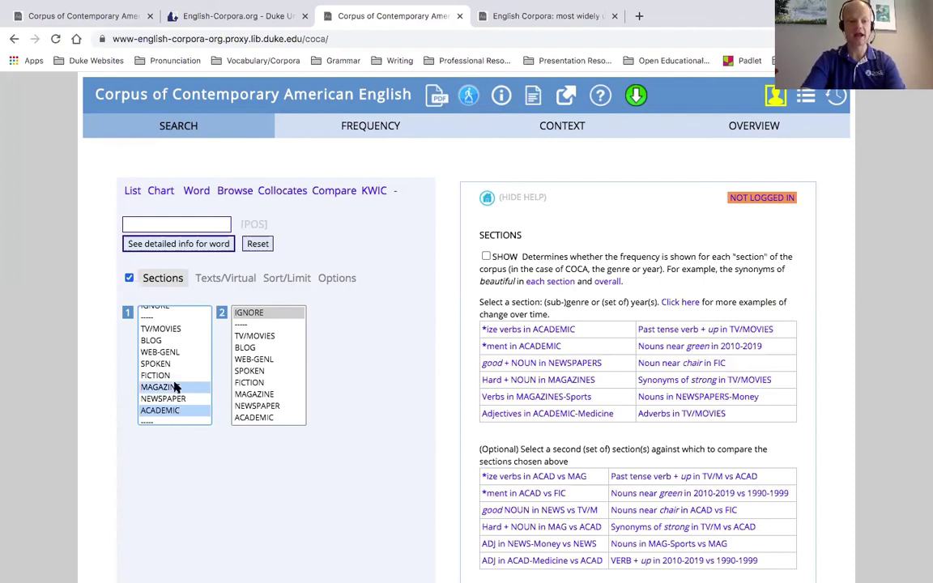
left_click(173, 399, "ctrl")
left_click(159, 366, "ctrl")
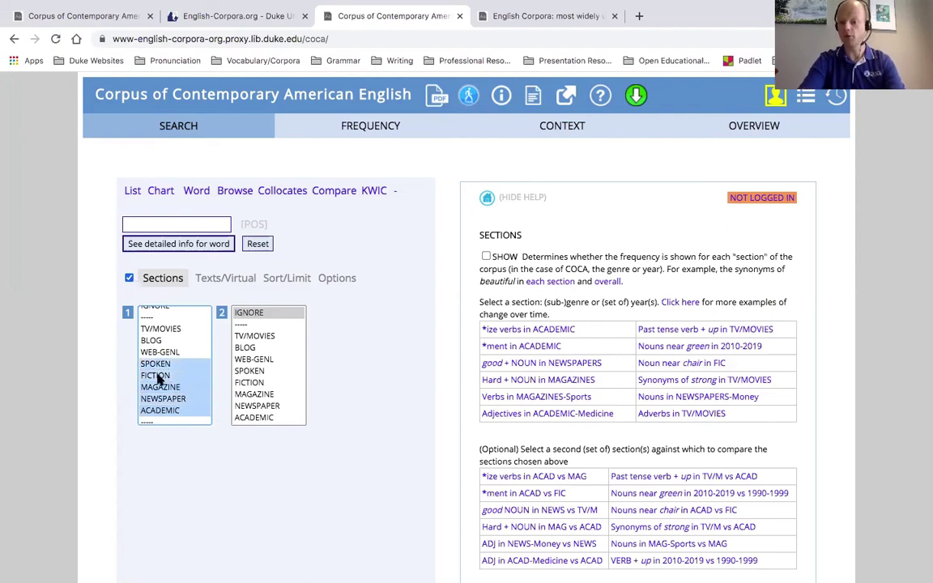
left_click(173, 410)
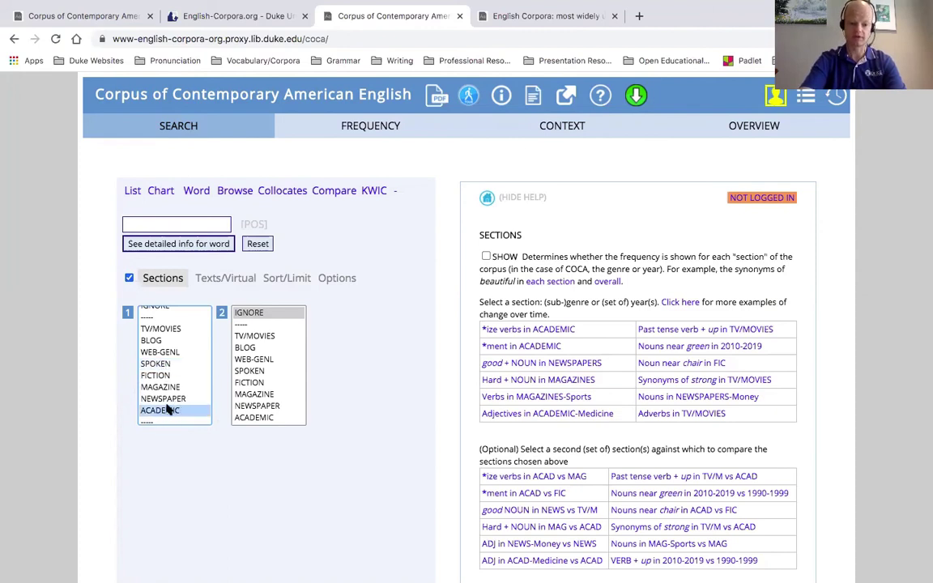
left_click(166, 399, "ctrl")
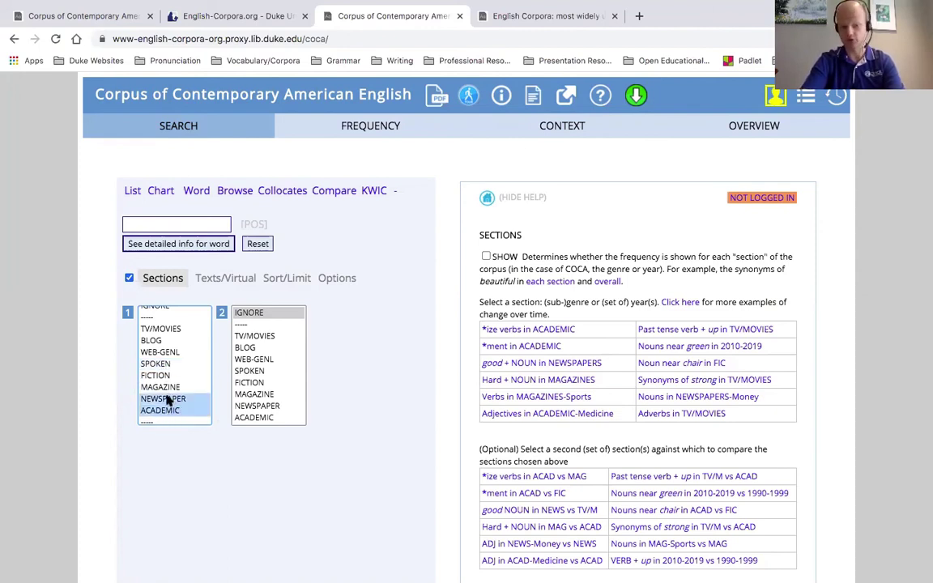
left_click(162, 387)
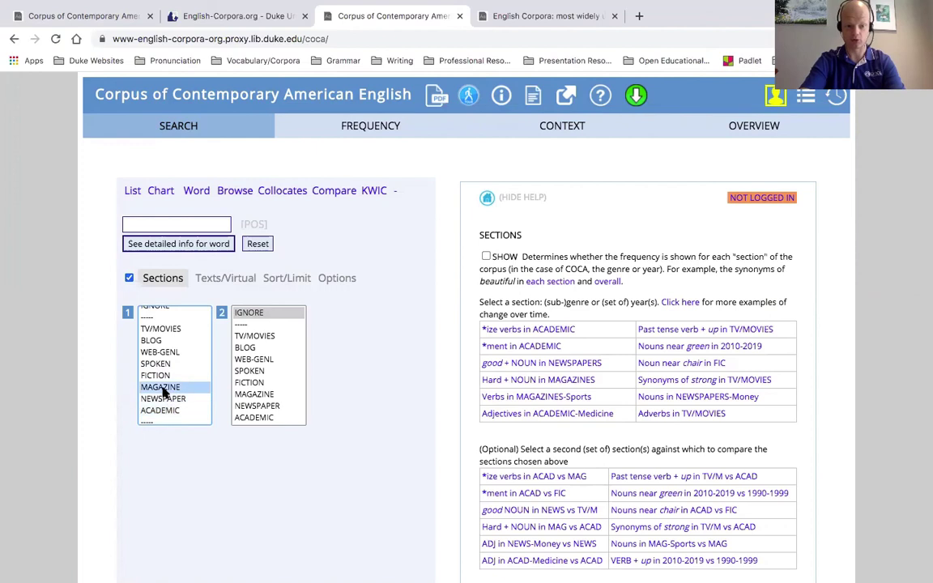
left_click(165, 329)
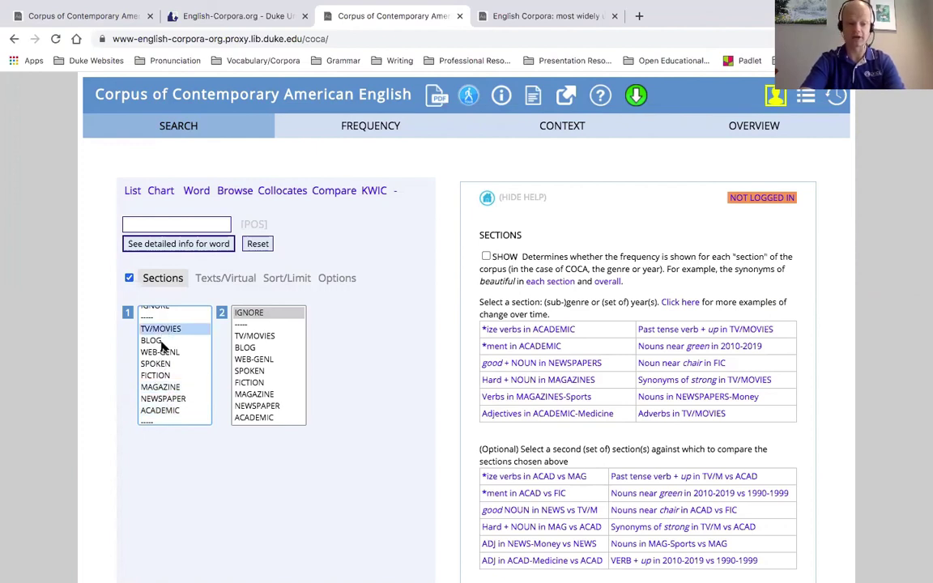
left_click(170, 353, "shift")
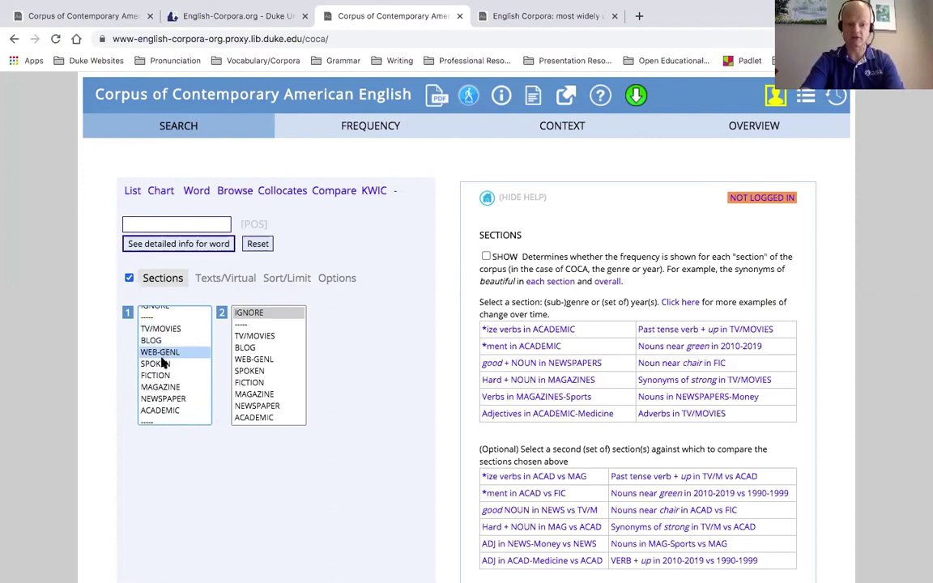
left_click(158, 375)
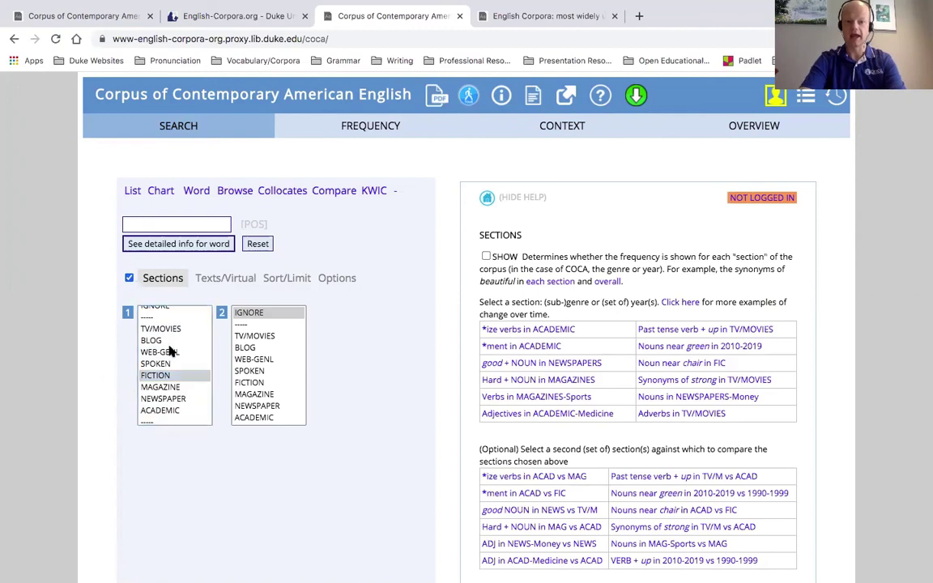
left_click(456, 278)
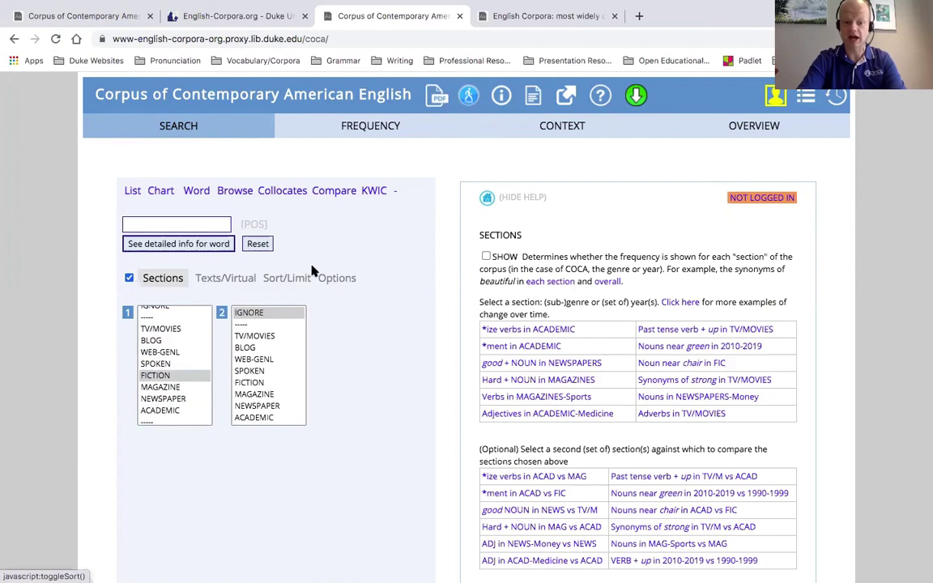
Uncheck the Sections box so no genre limit applies to the search
left_click(129, 278)
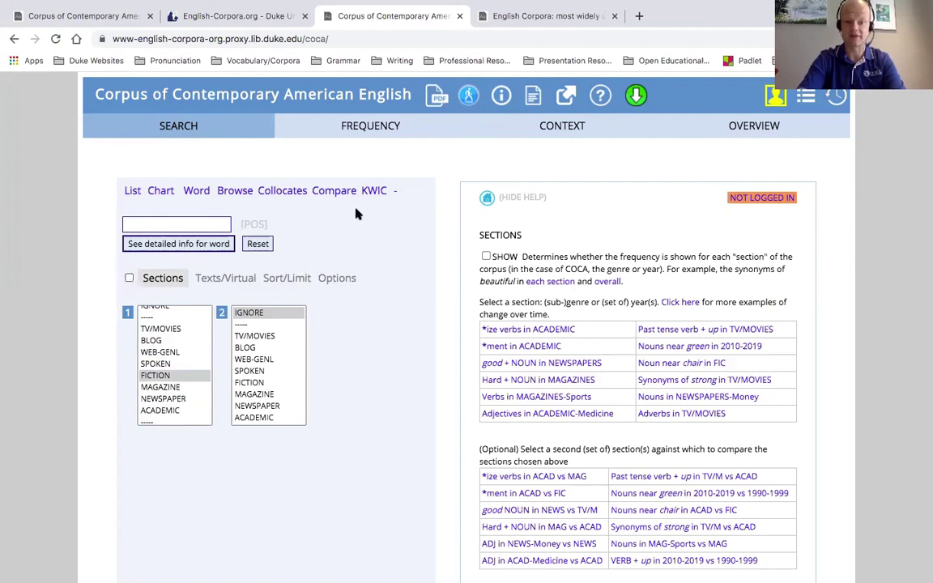